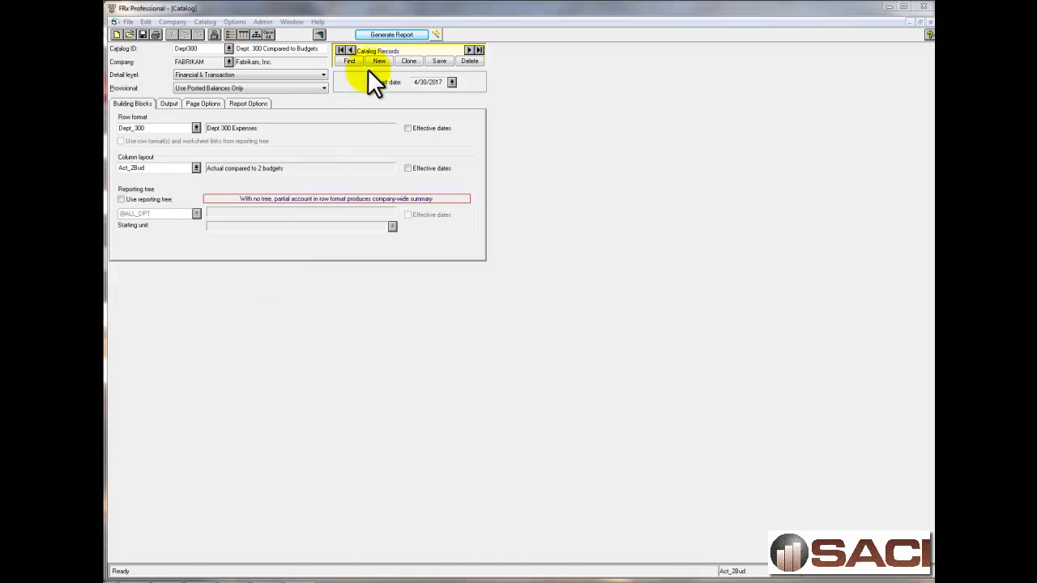
- Review the Act_2Bud column layout, then generate and examine the Dept. 300 Compared to Budgets report for 4/30/2017
left_click(242, 34)
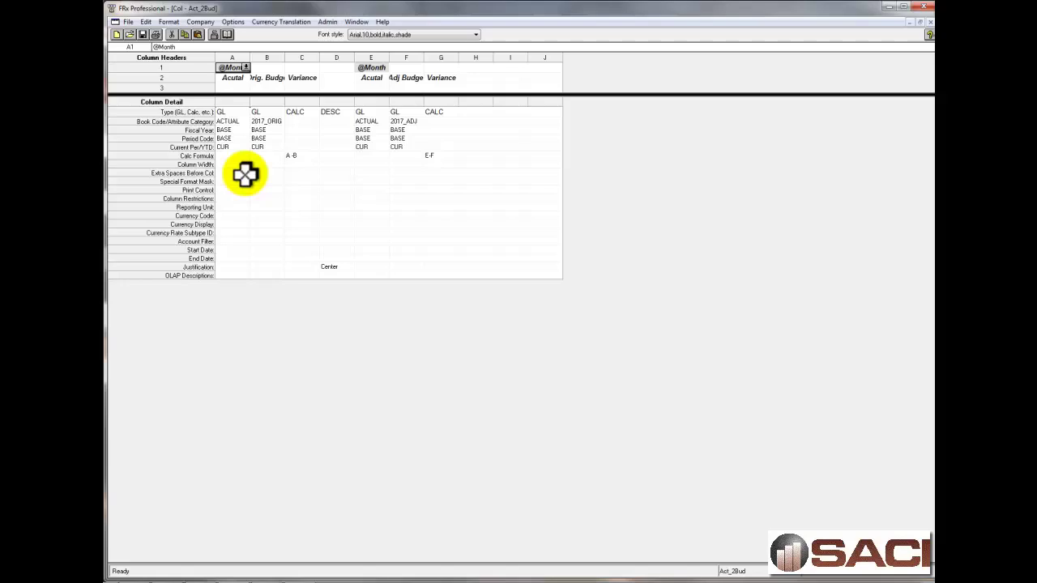
left_click(929, 23)
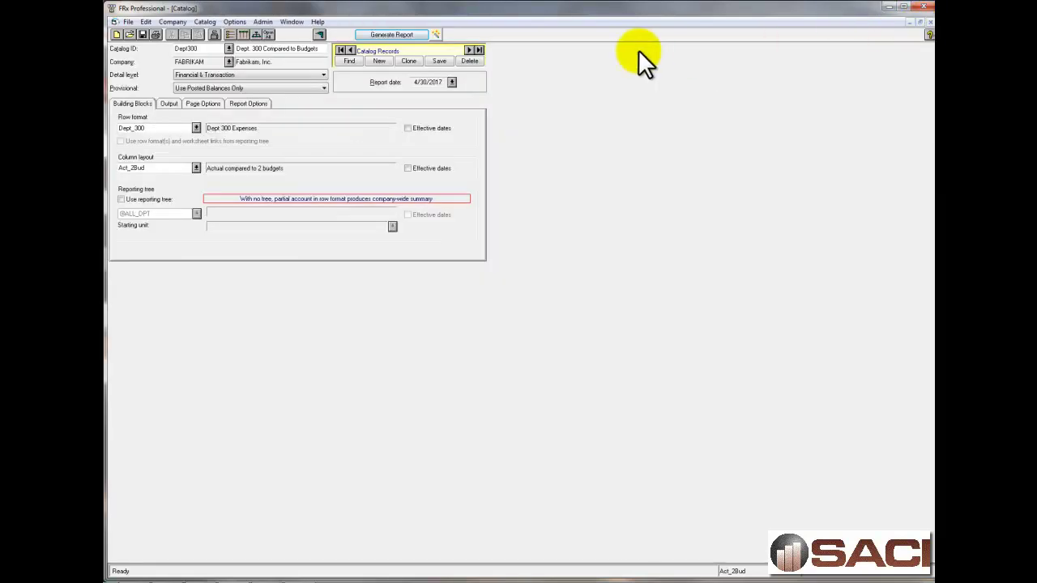
left_click(414, 35)
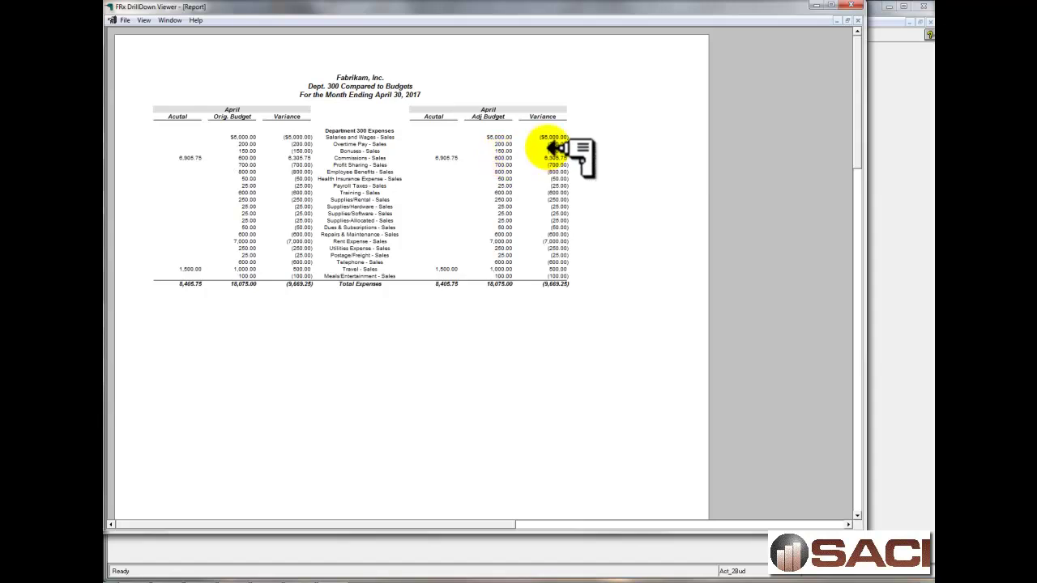
left_click(852, 7)
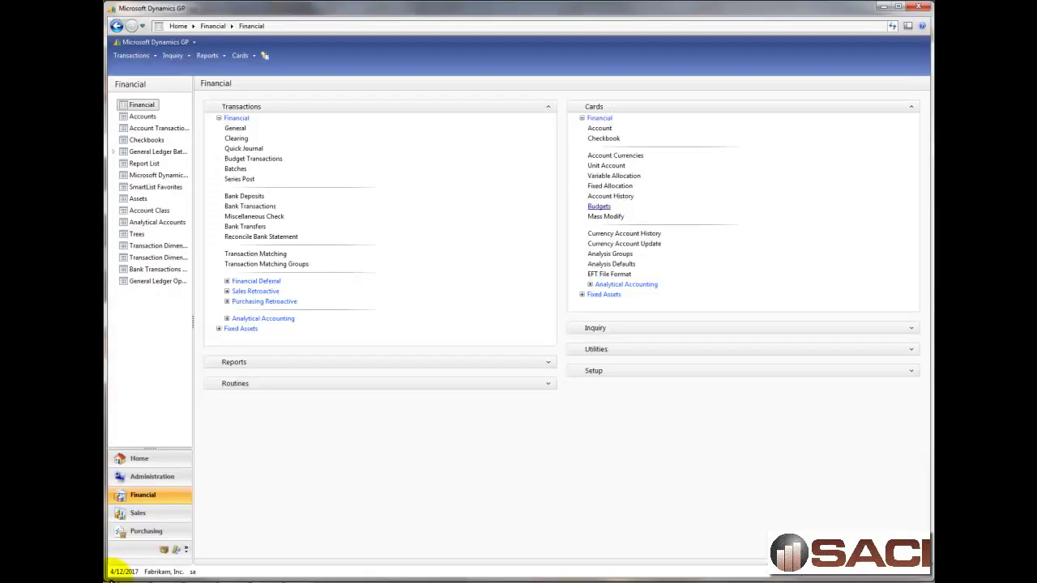
- In Microsoft Dynamics GP, enable history for Budget Transactions in the General Ledger setup
left_click(911, 371)
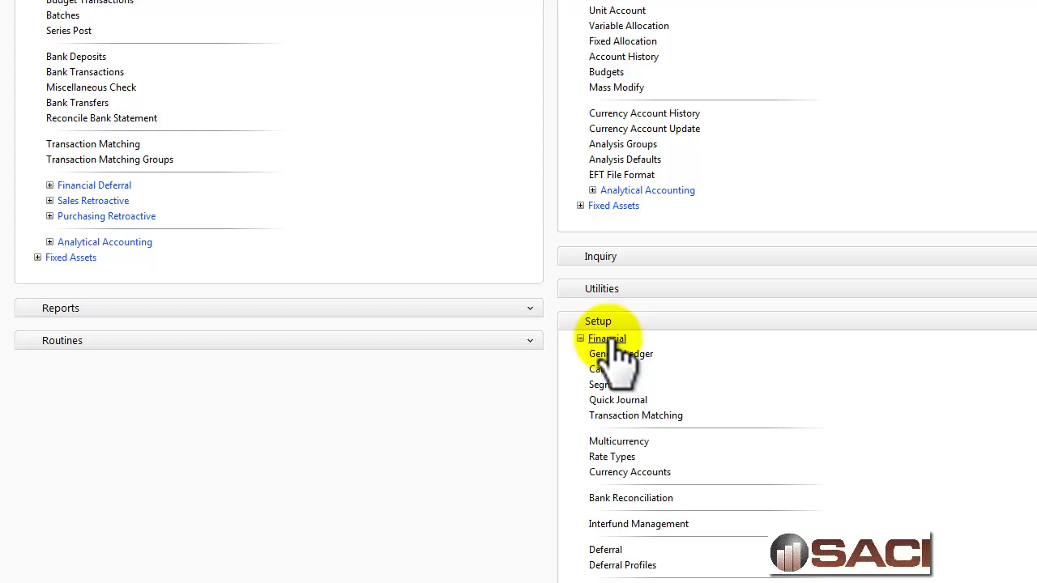
left_click(620, 354)
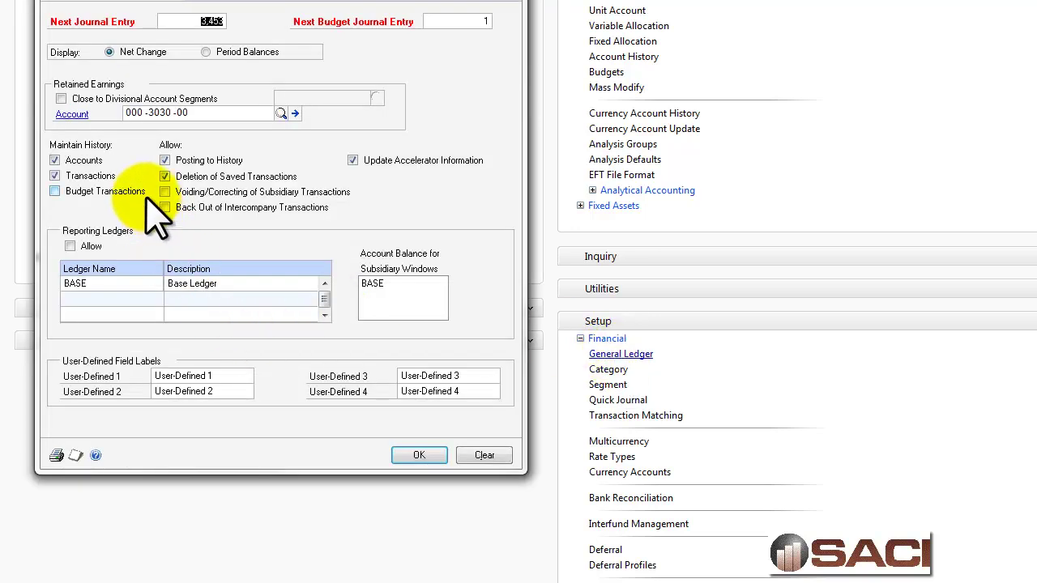
left_click(54, 191)
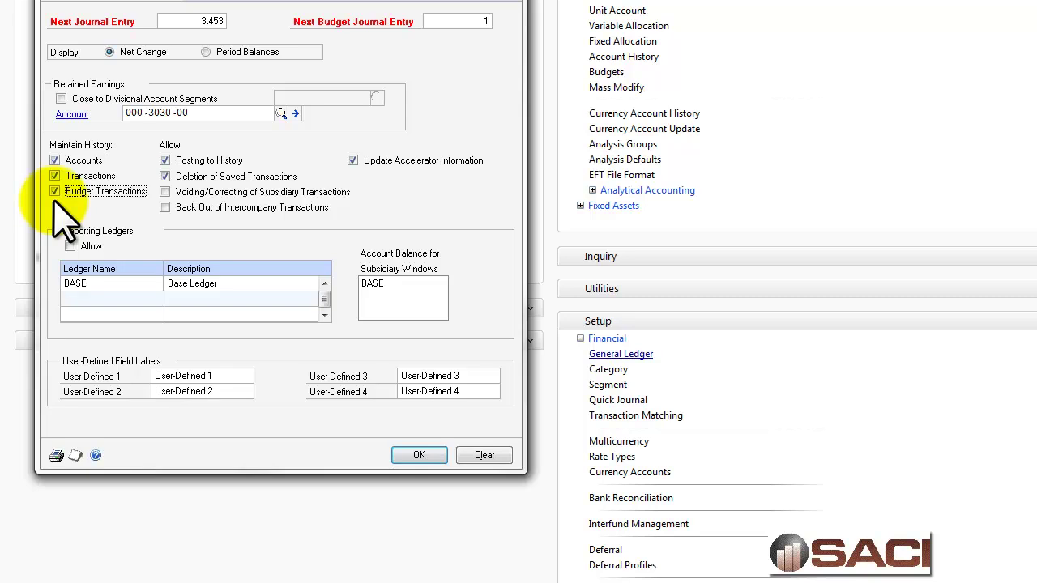
left_click(415, 455)
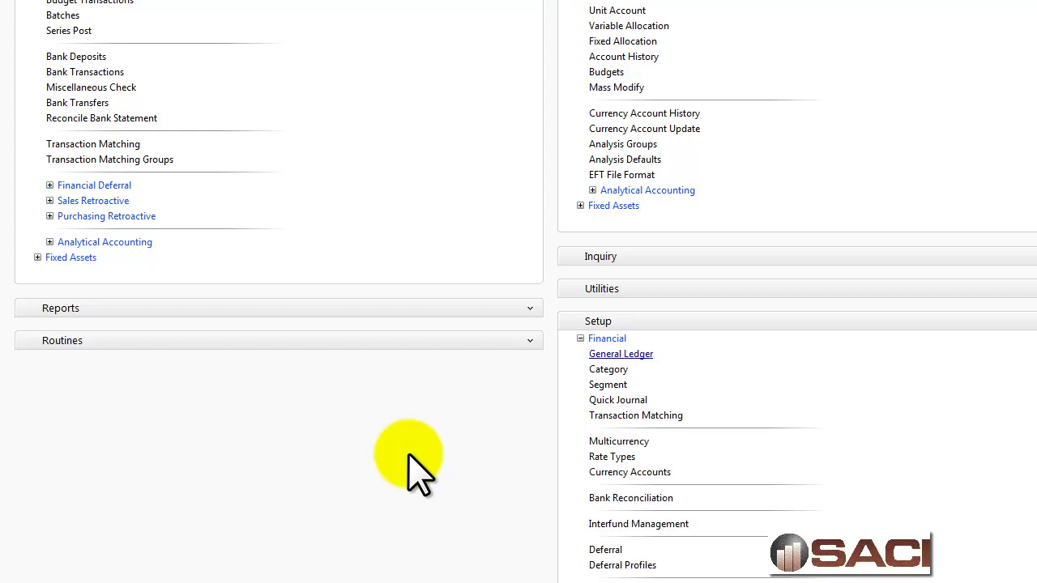
left_click(1001, 392)
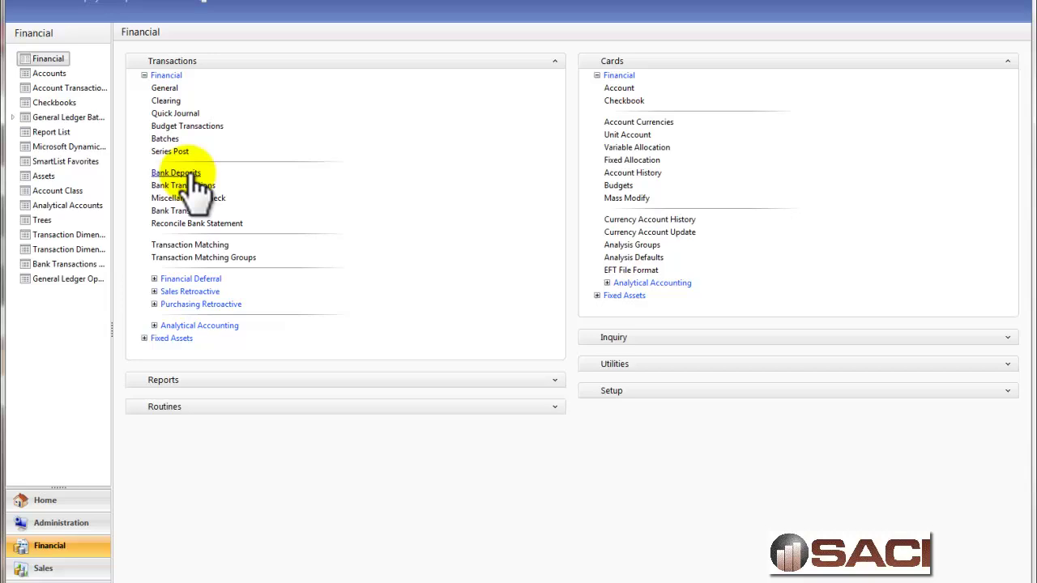
- Start a budget transaction entry dated 4/12/2017 for the 2017_ADJ budget
left_click(168, 126)
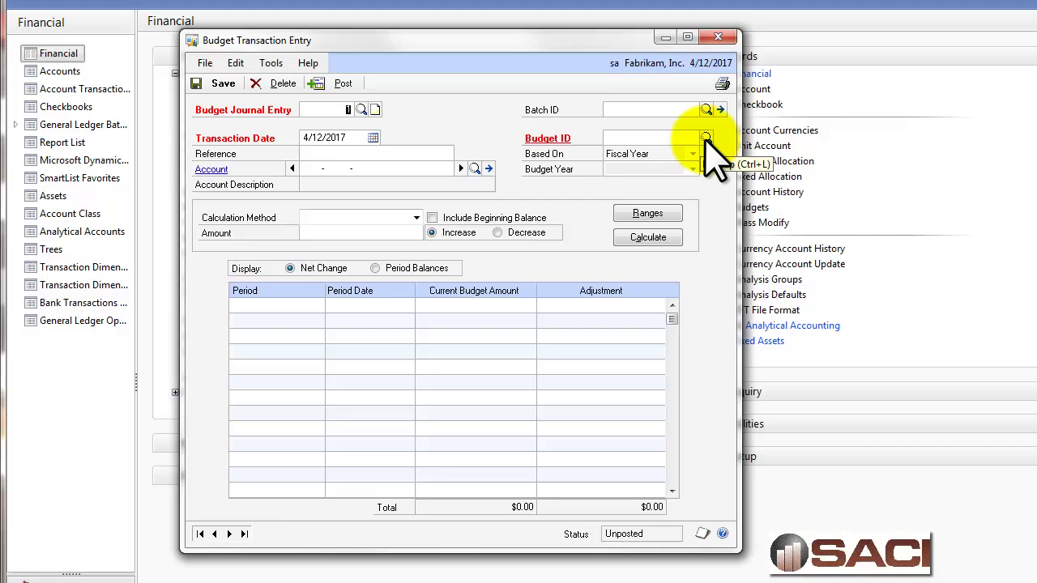
left_click(628, 131)
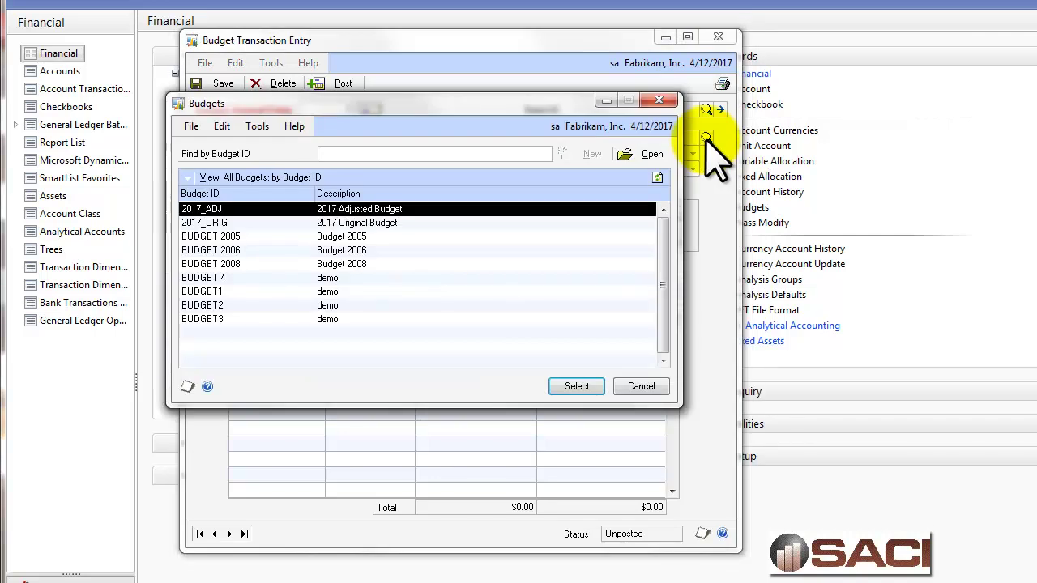
double_click(243, 209)
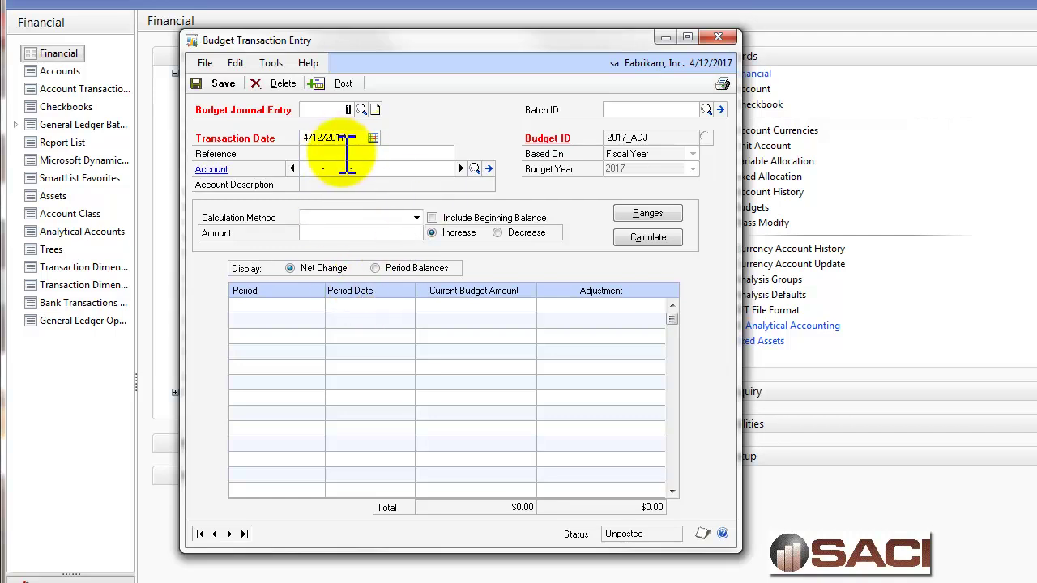
- Look up accounts by description and choose the Commissions - Sales account for the budget transaction
left_click(474, 169)
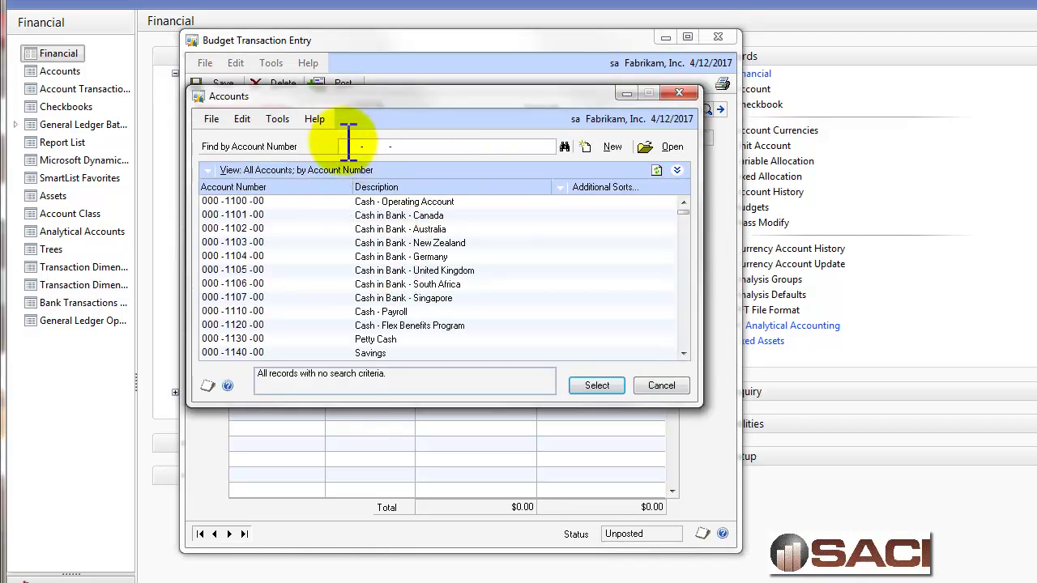
left_click(366, 172)
left_click(370, 194)
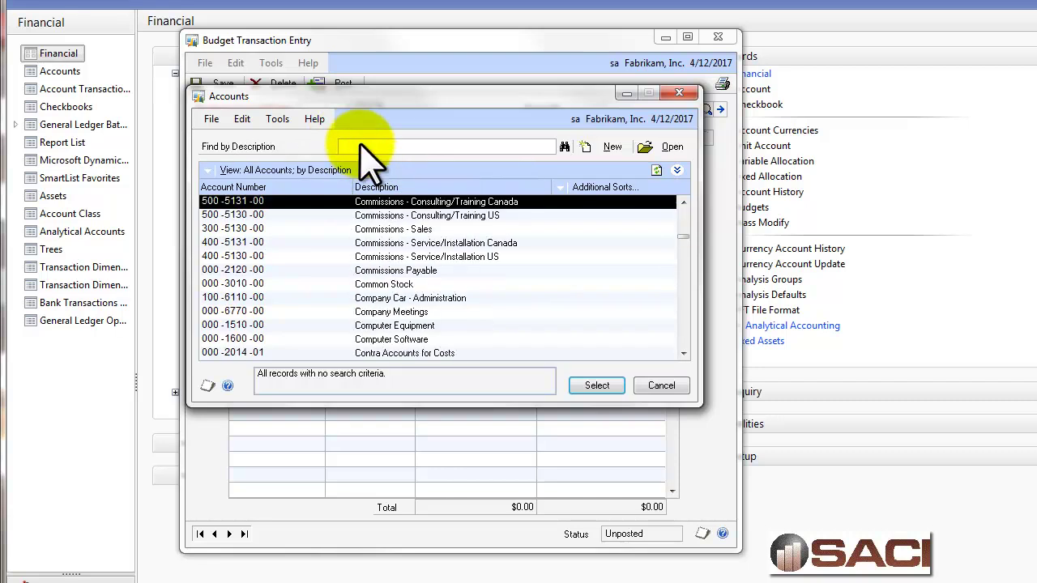
left_click(430, 229)
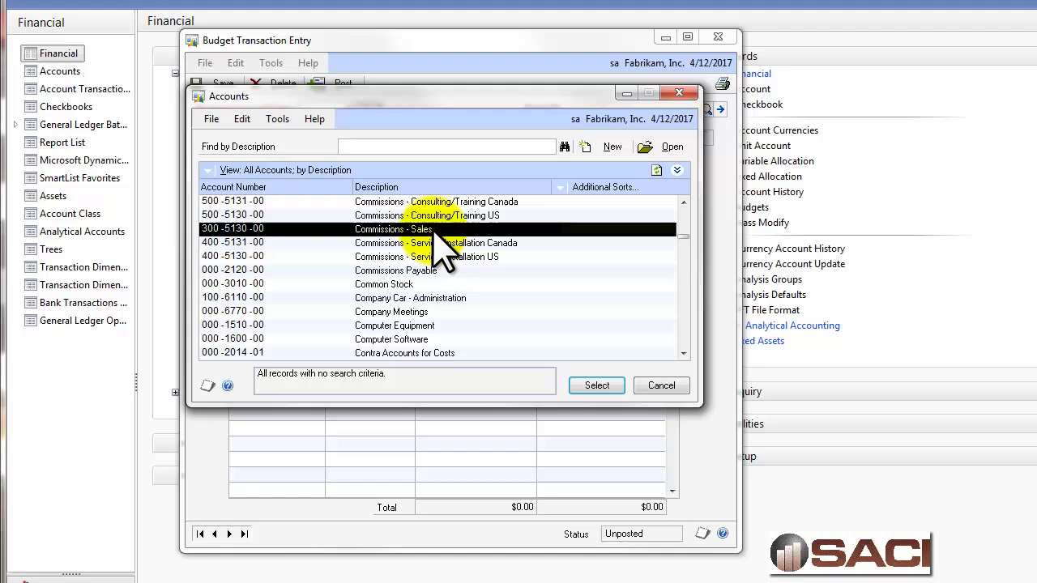
left_click(596, 385)
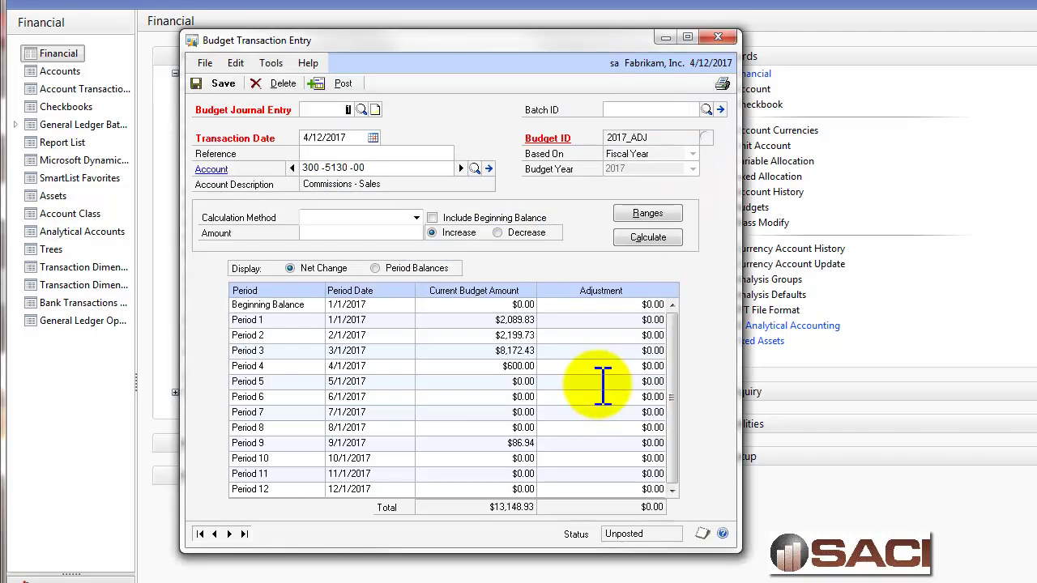
- Enter a $6,300.00 adjustment for Period 4 and post the budget transaction without outputting the posting journal
left_click(605, 366)
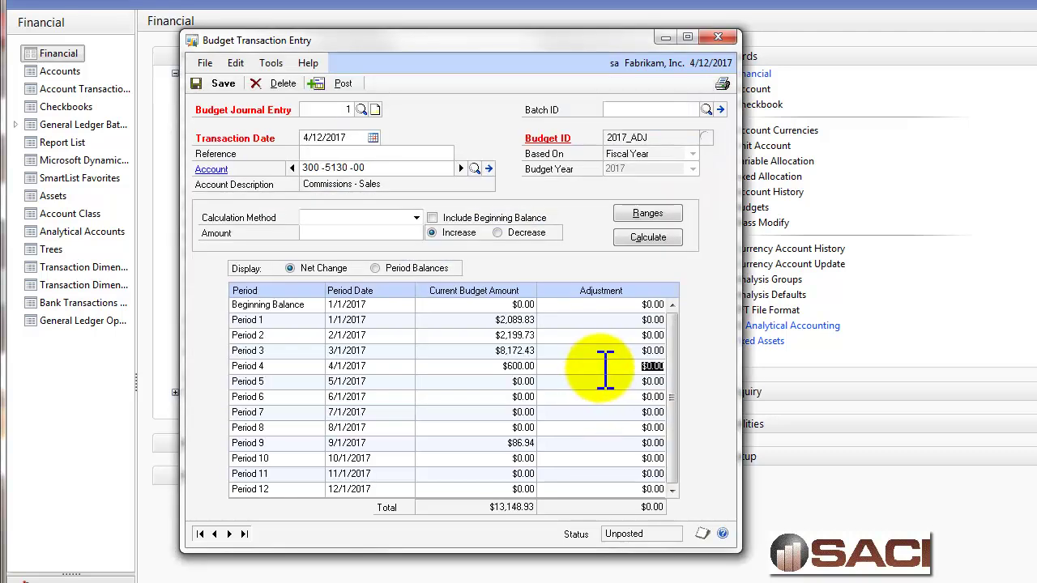
type("6300")
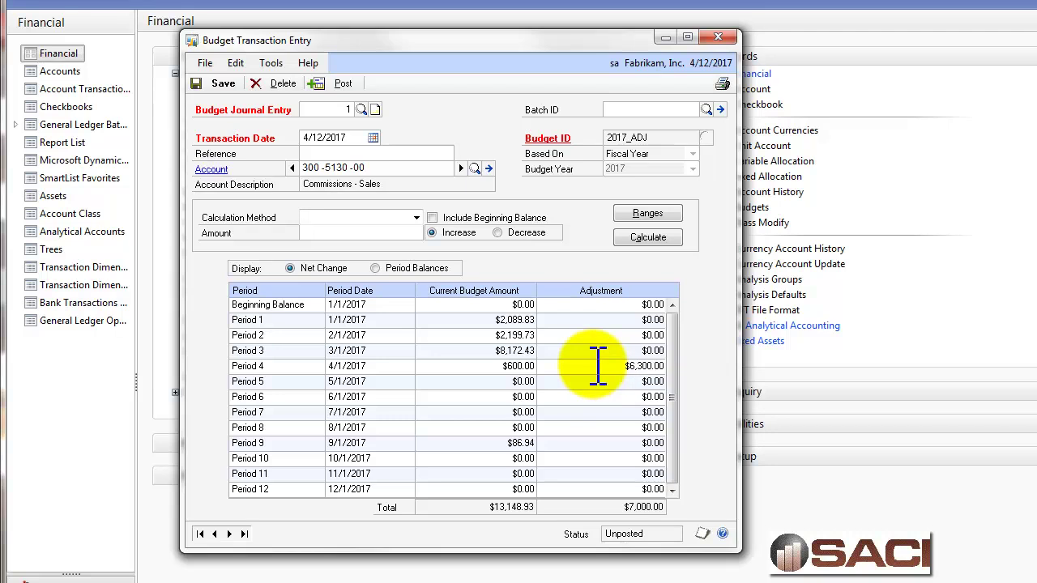
key("Tab")
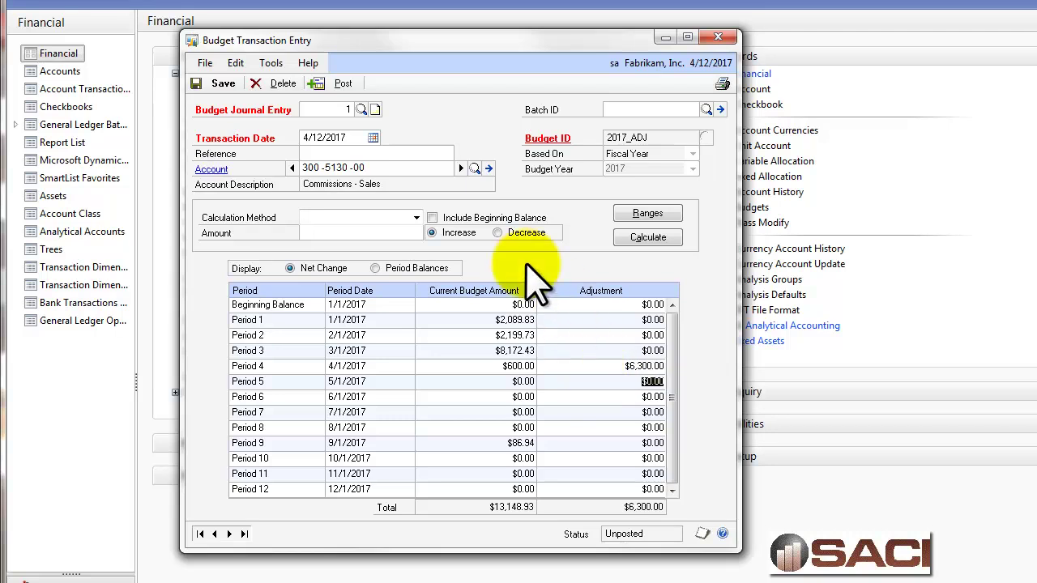
left_click(220, 84)
left_click(326, 86)
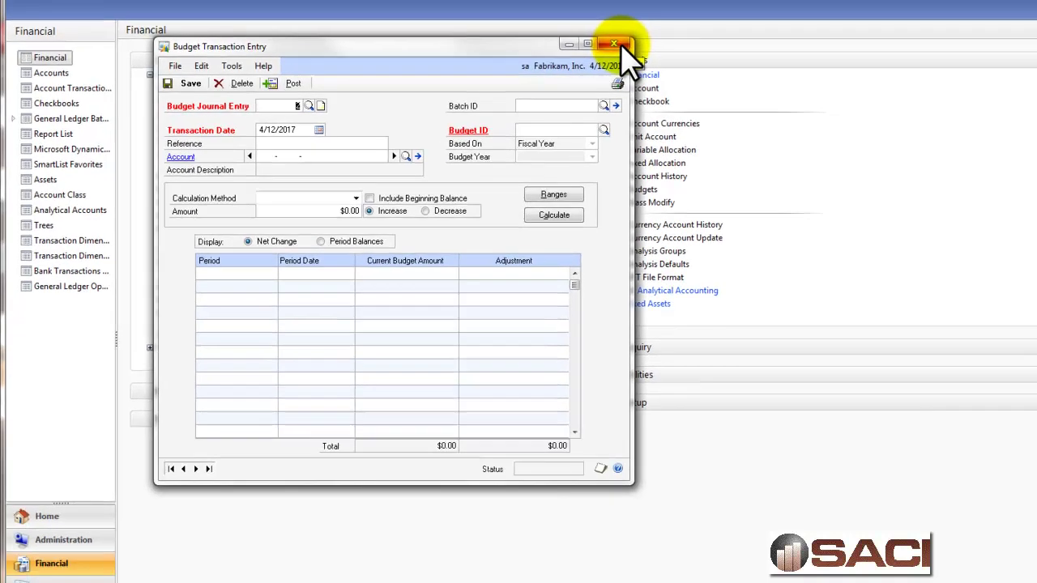
left_click(718, 37)
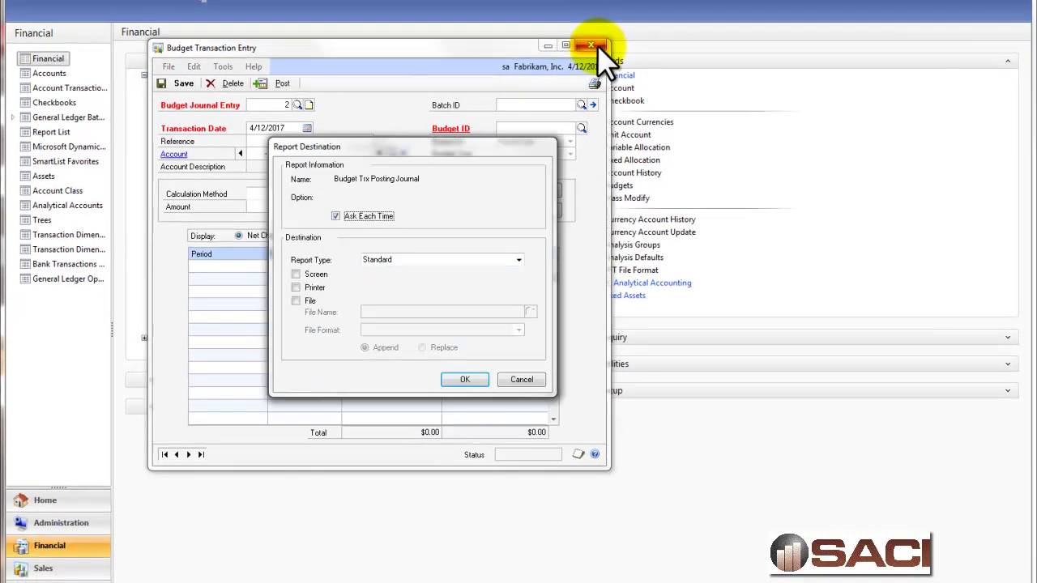
left_click(510, 379)
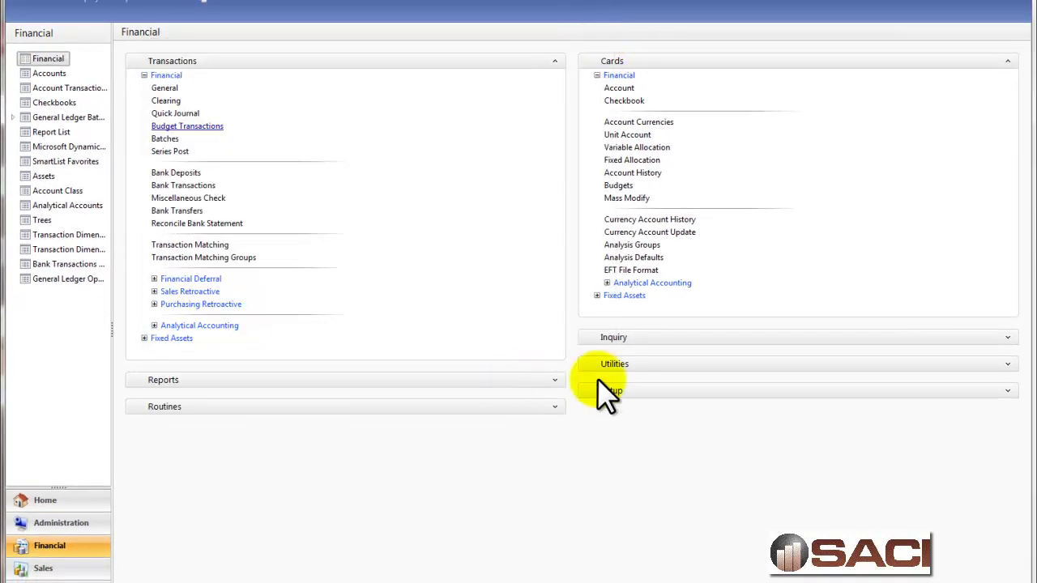
- Open the Budget Journal Entry Inquiry and look up budget journal entry 1
left_click(1008, 59)
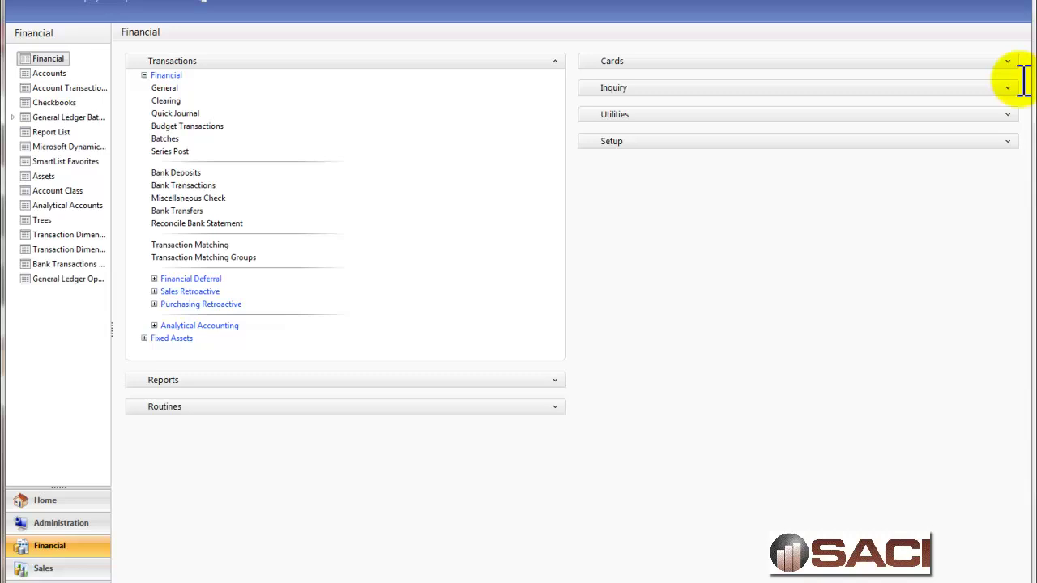
left_click(1008, 89)
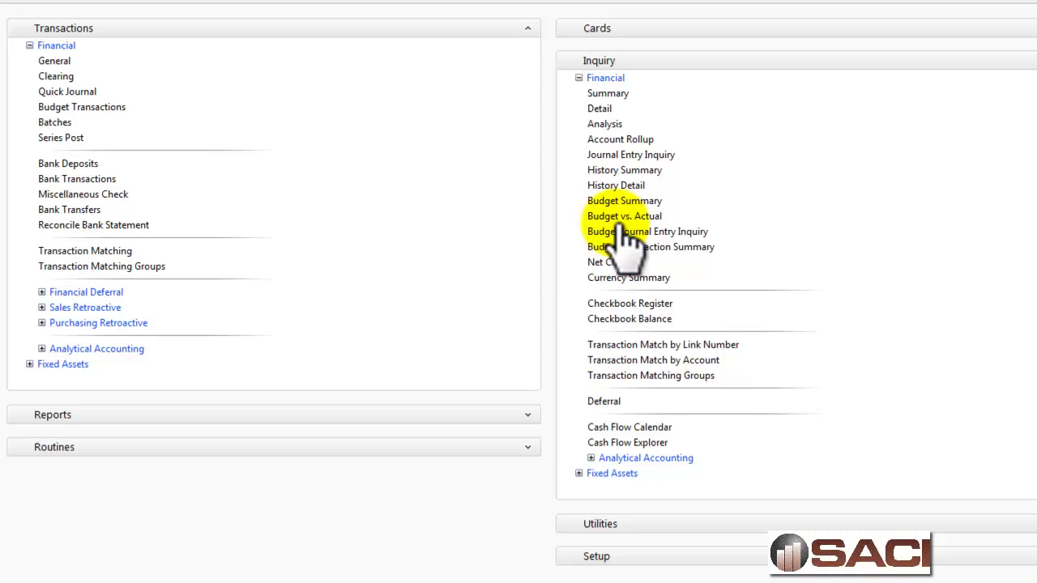
left_click(652, 235)
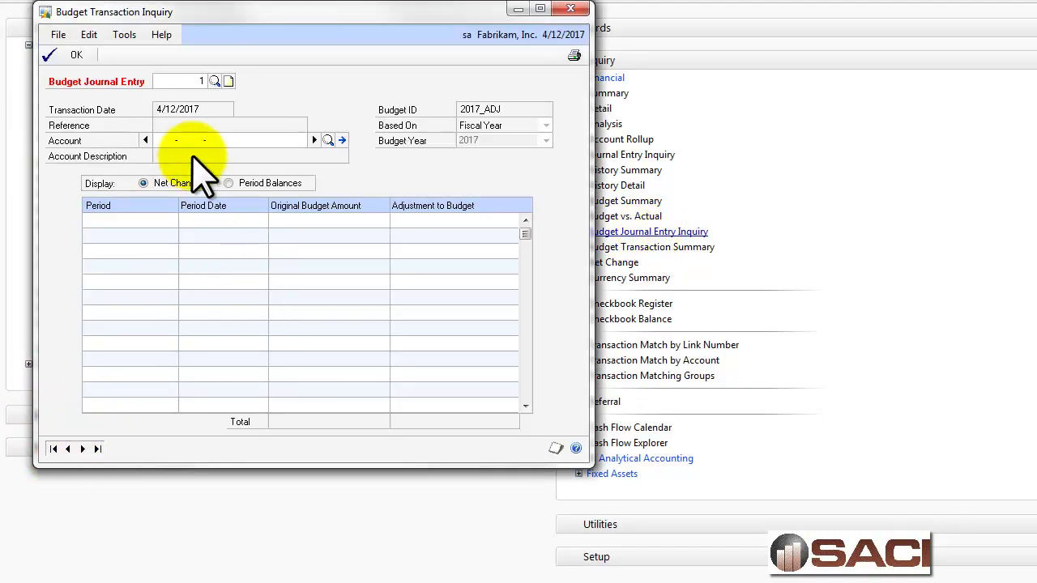
left_click(215, 81)
left_click(333, 337)
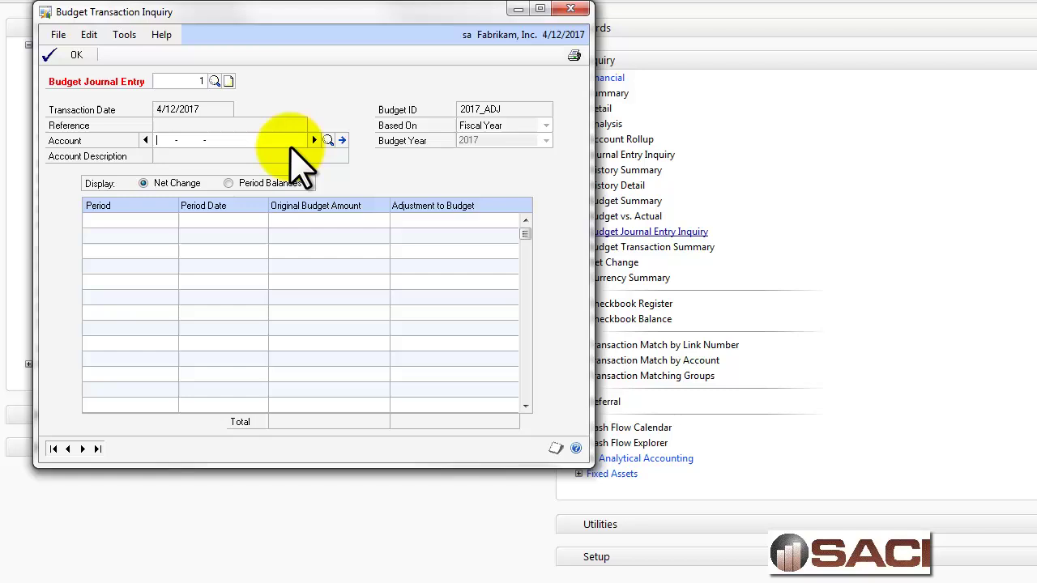
- Examine the journal entry's budget adjustments for the Commissions - Sales account, then close the inquiry
left_click(328, 141)
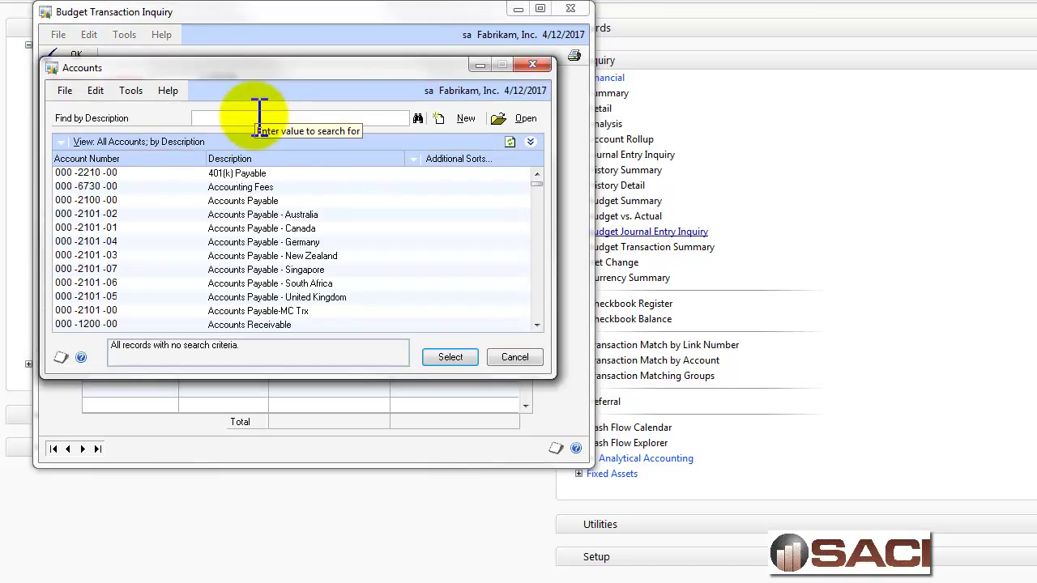
type("co")
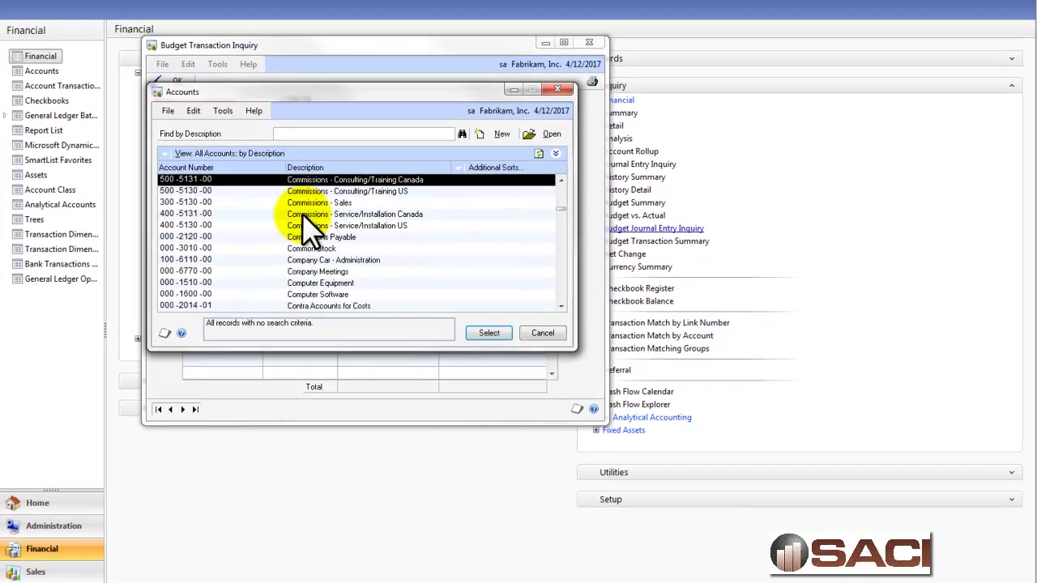
double_click(226, 201)
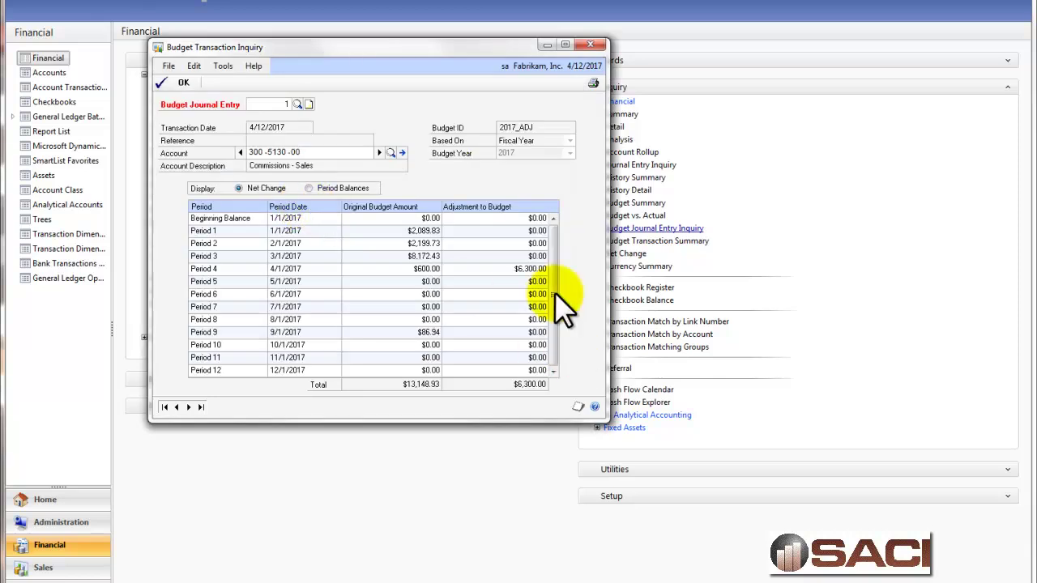
left_click(185, 82)
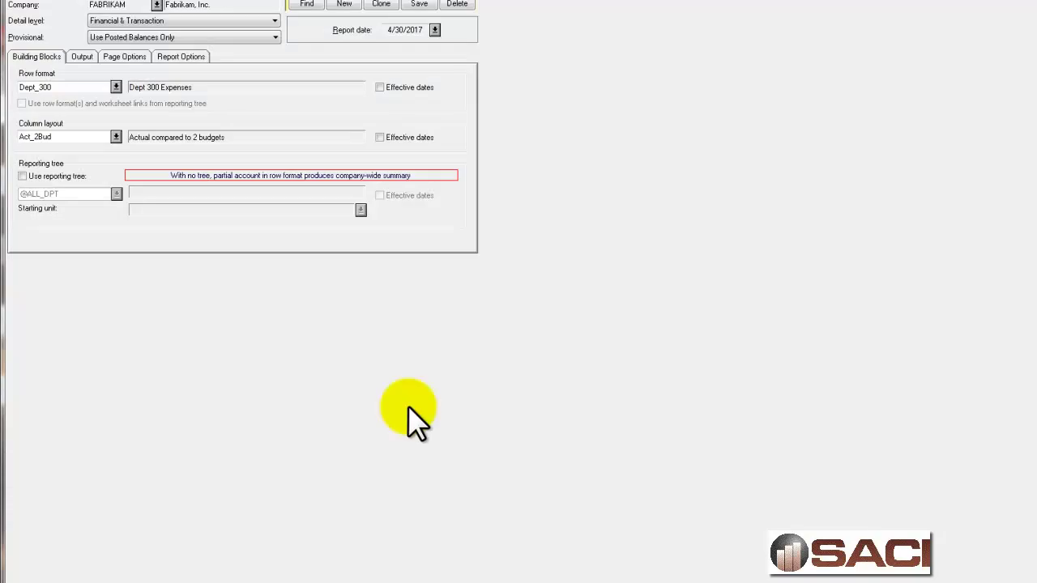
- Back in FRx, regenerate the Dept. 300 Compared to Budgets report for 4/30/2017
left_click(359, 0)
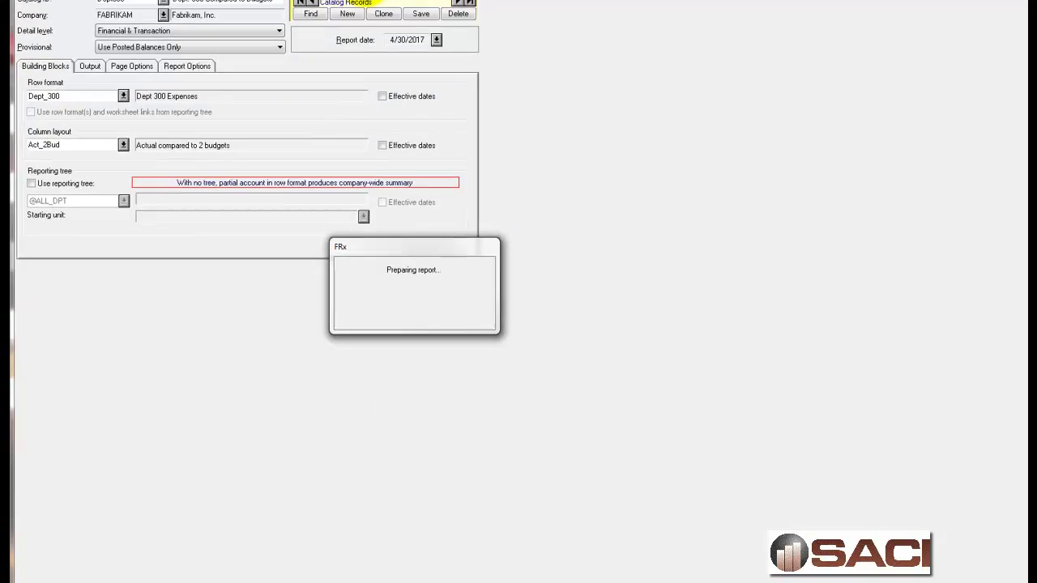